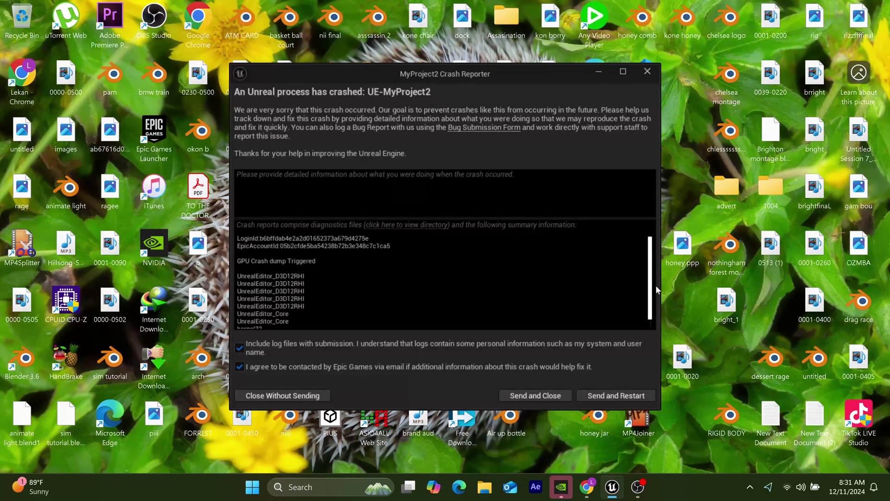
Review the summary information of the MyProject2 crash report for the GPU crash.
drag(651, 279, 669, 342)
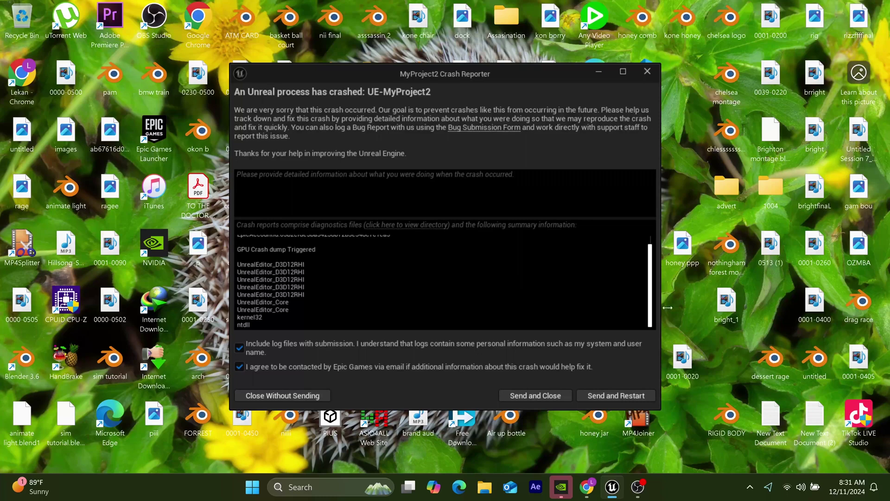
scroll(668, 308, up, 1)
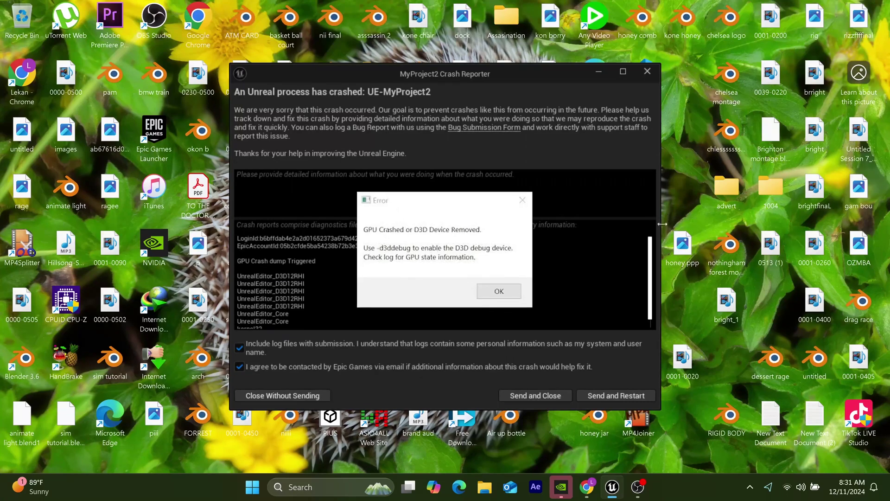
scroll(651, 299, down, 1)
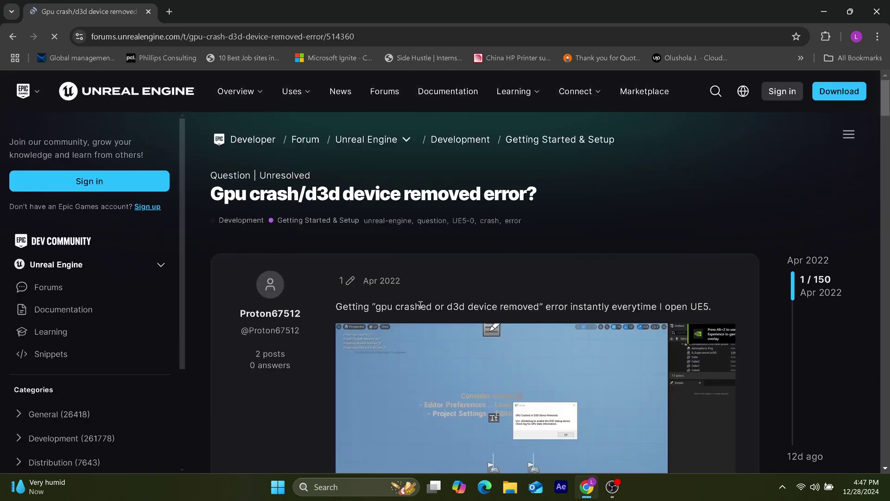
Read the opening posts of the "Gpu crash/d3d device removed error?" forum thread and expand the replies to the DX11 suggestion.
scroll(420, 307, down, 1)
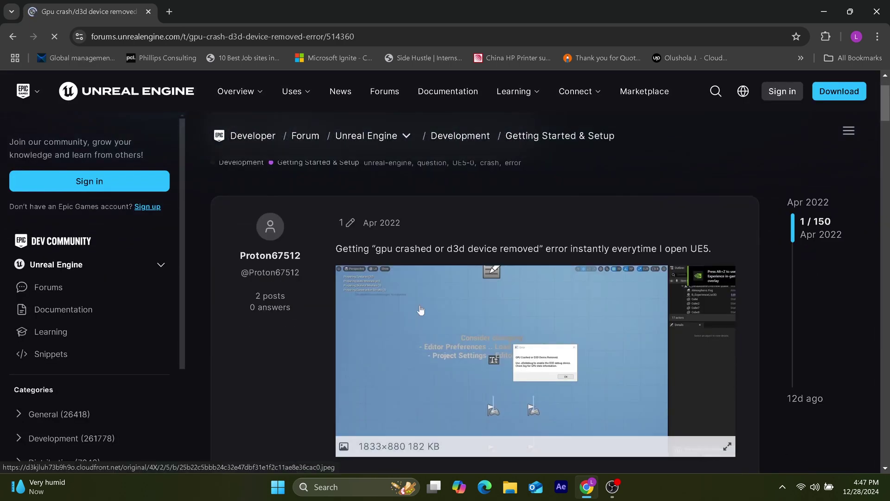
scroll(421, 310, down, 6)
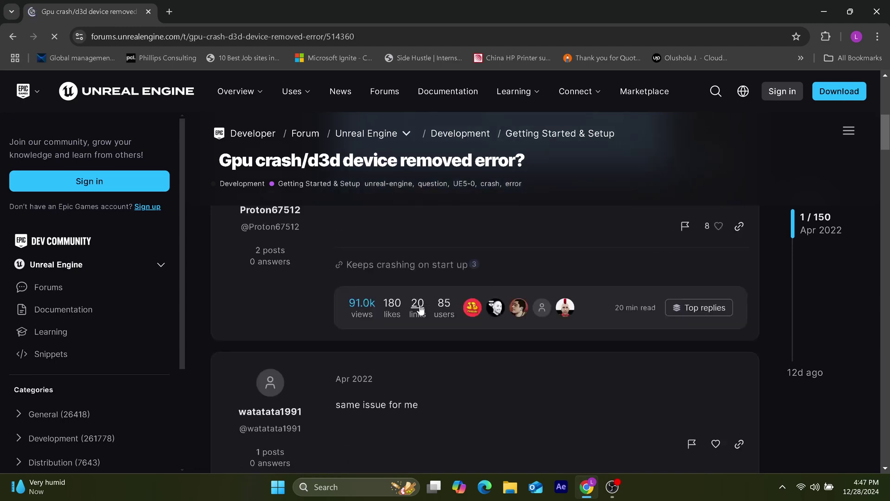
scroll(420, 310, down, 3)
scroll(420, 305, down, 2)
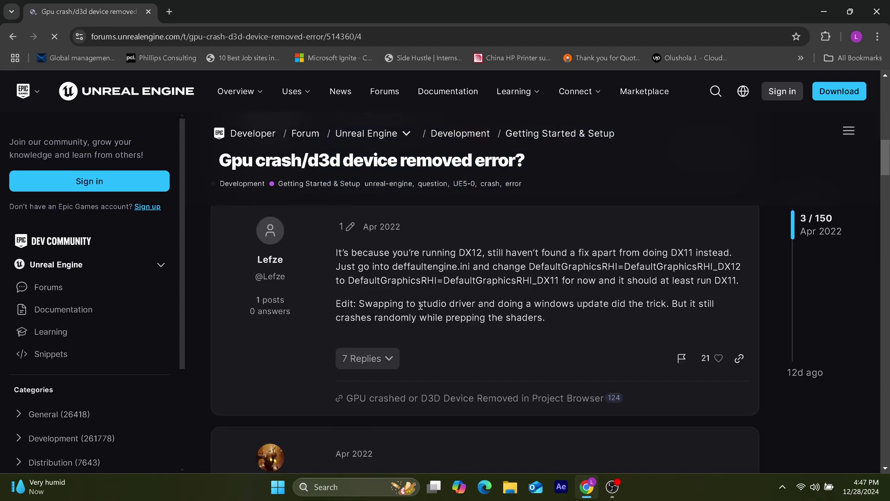
click(376, 370)
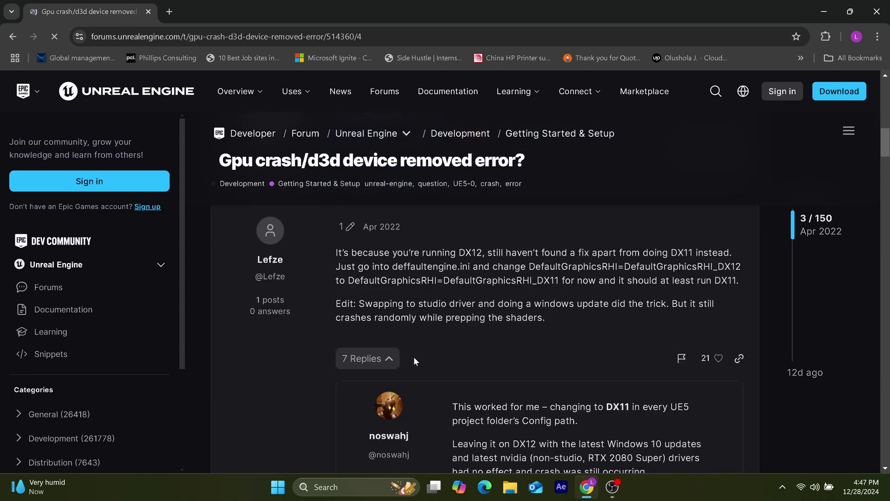
Read through the expanded replies about changing the default graphics RHI from DX12 to DX11.
scroll(418, 358, down, 3)
scroll(418, 358, down, 3)
scroll(418, 363, down, 1)
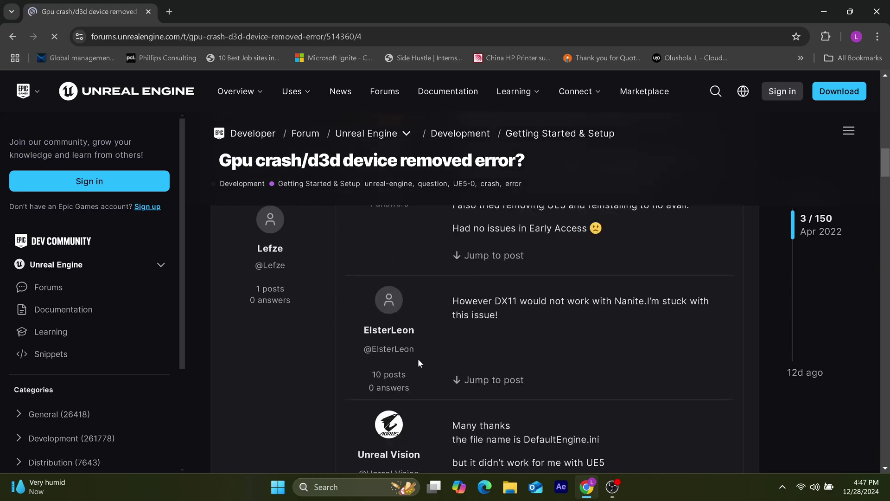
scroll(418, 362, down, 4)
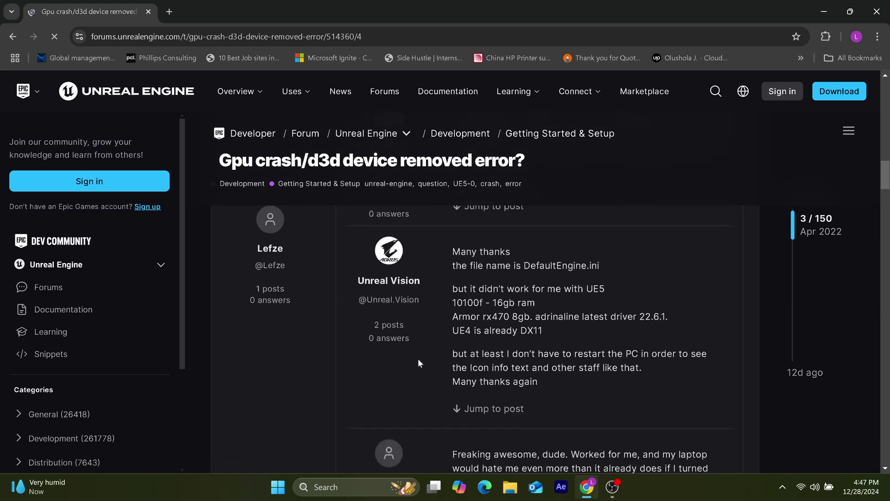
scroll(419, 362, down, 2)
scroll(419, 362, down, 2)
scroll(418, 363, down, 1)
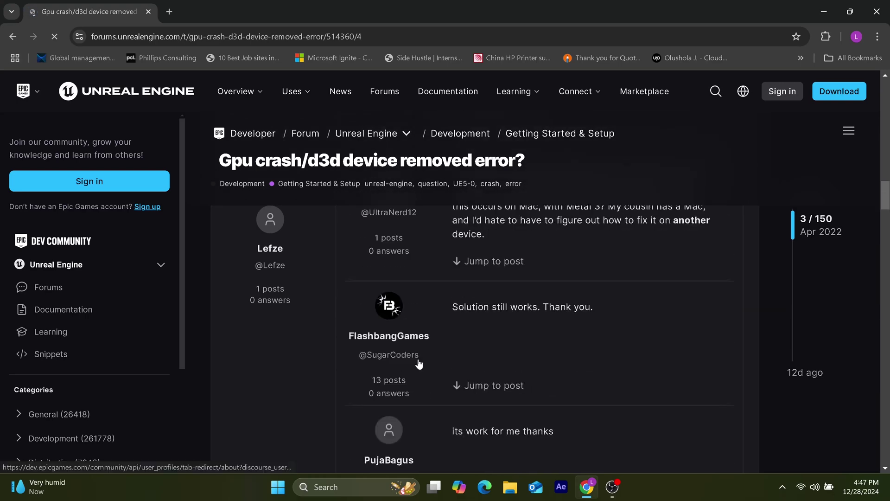
scroll(419, 364, down, 3)
scroll(418, 363, down, 4)
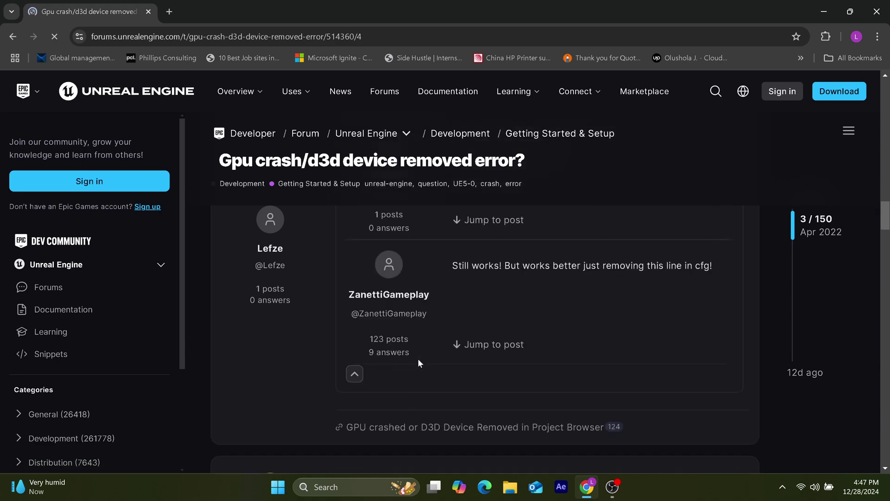
scroll(418, 358, down, 1)
scroll(418, 358, down, 2)
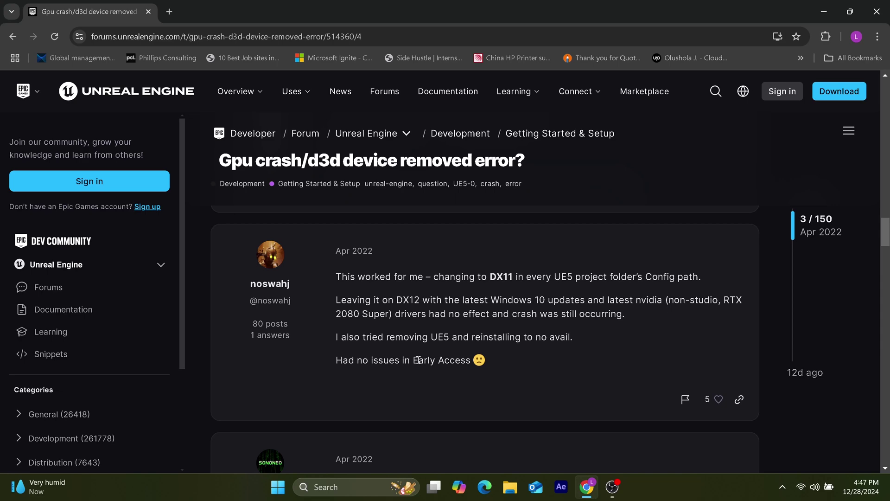
Read the following forum posts about RTSS, application profiles for UnrealEditor.exe and GPU memory underclocking.
scroll(419, 360, down, 6)
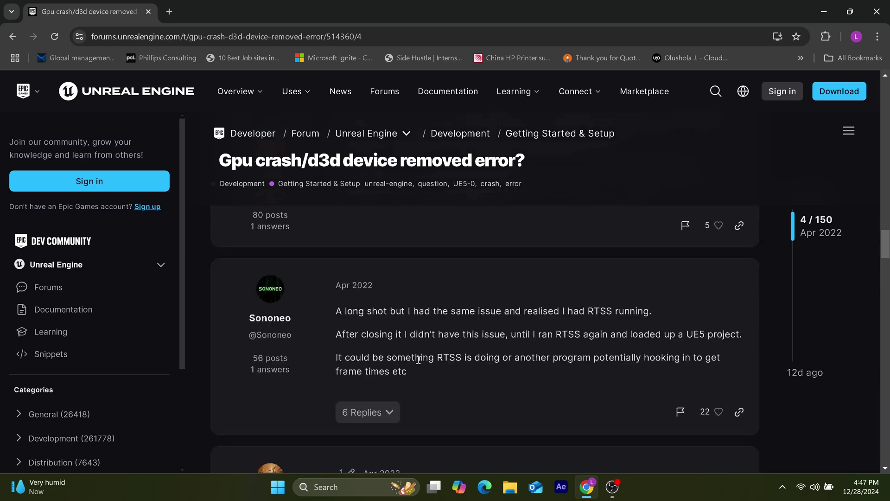
scroll(415, 384, down, 6)
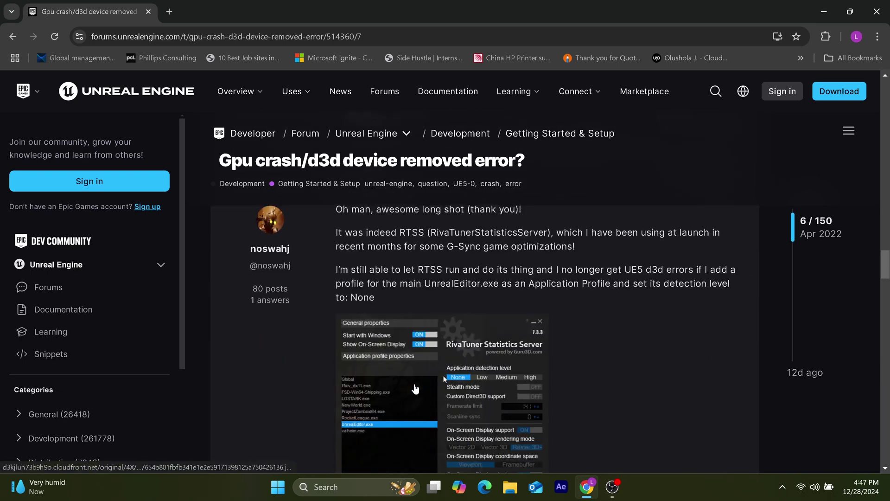
scroll(414, 384, down, 4)
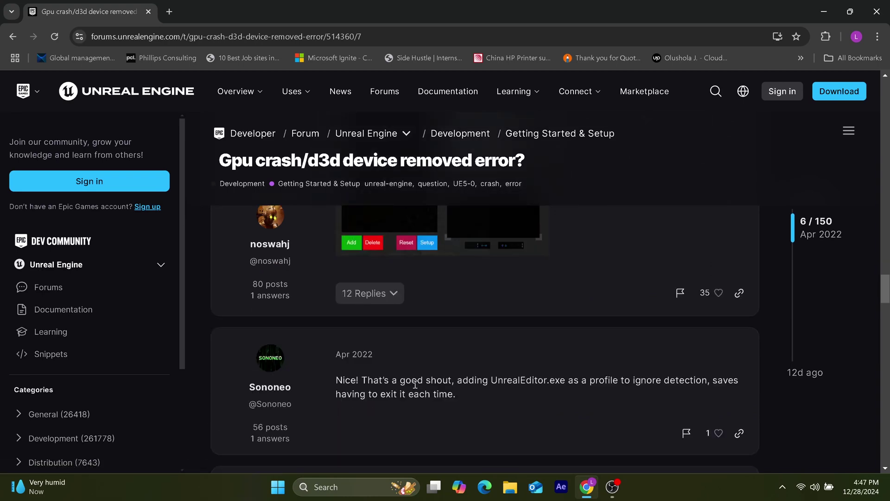
scroll(415, 384, down, 1)
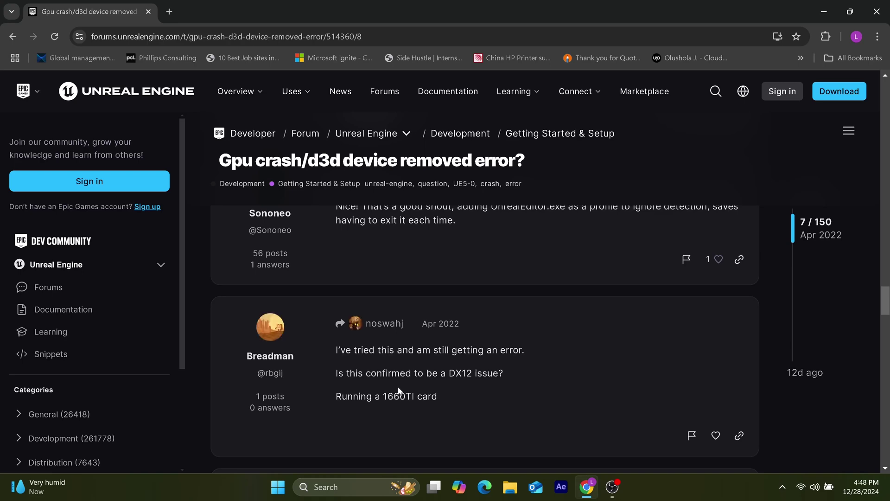
scroll(398, 388, down, 3)
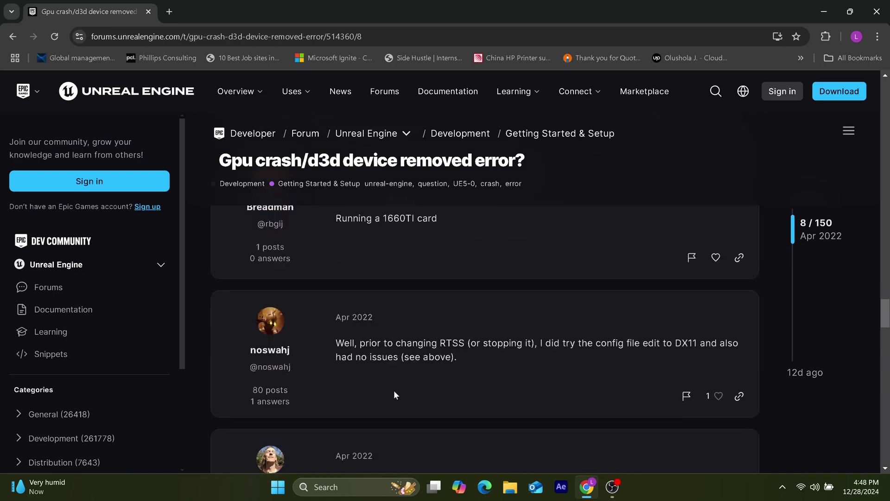
scroll(386, 395, down, 2)
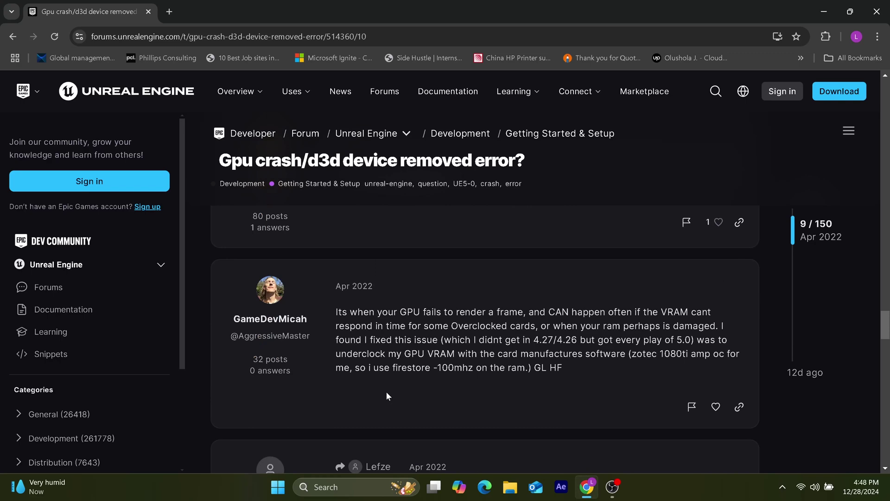
scroll(387, 395, down, 2)
scroll(387, 395, down, 3)
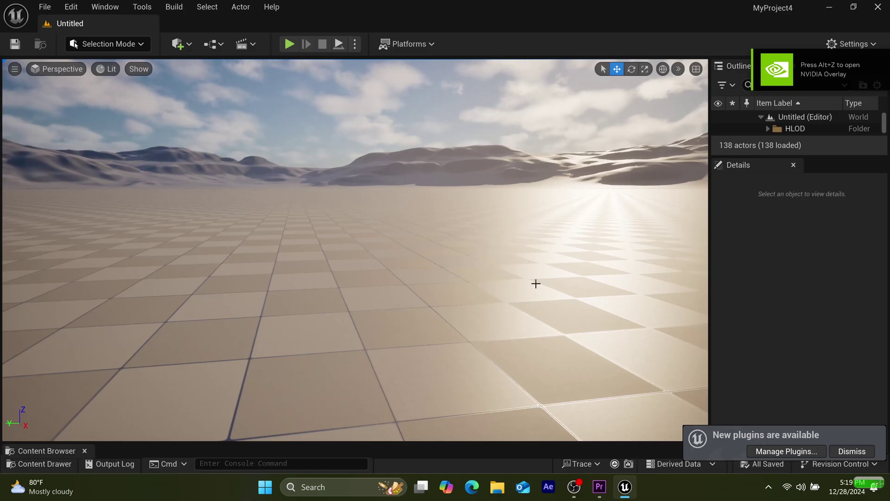
Search MyProject4's project settings for "virtual" and look over the Virtual Textures options under Engine - Rendering.
click(77, 7)
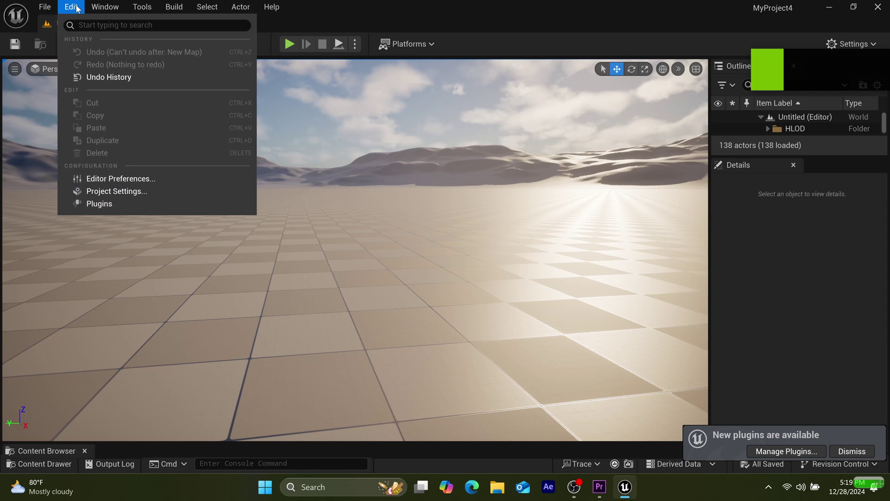
click(122, 191)
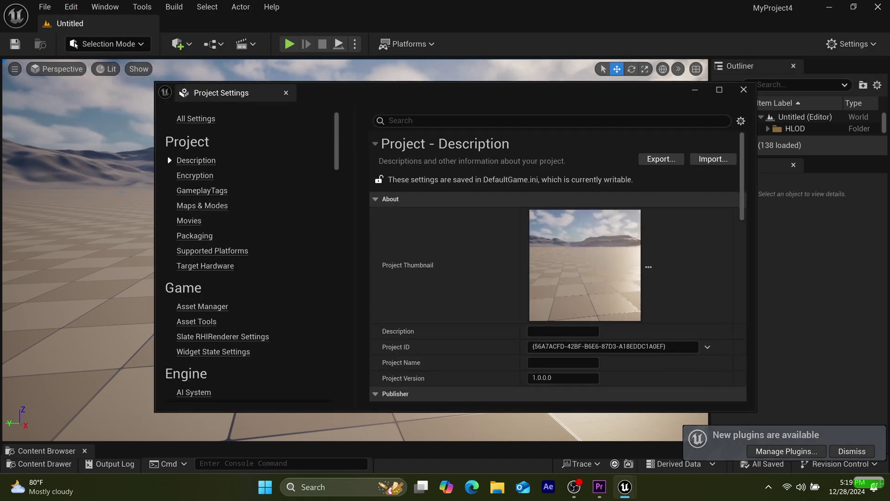
click(422, 119)
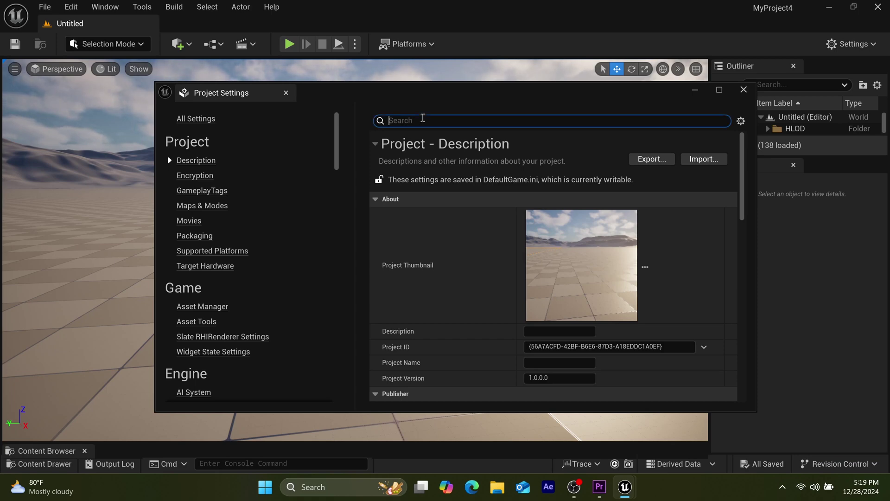
text(vir)
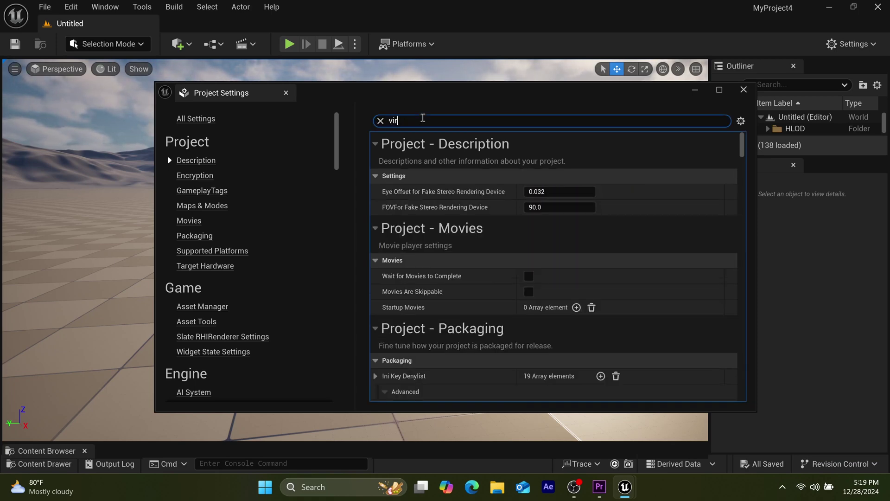
text(tual)
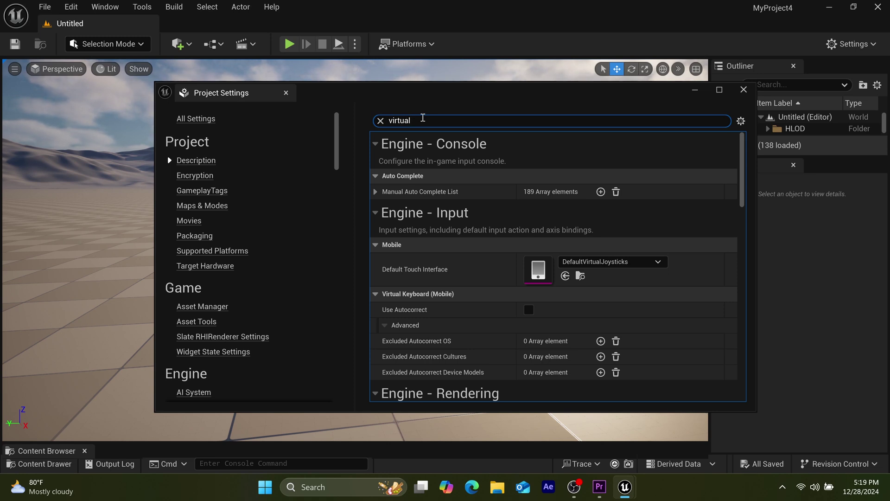
scroll(473, 297, down, 5)
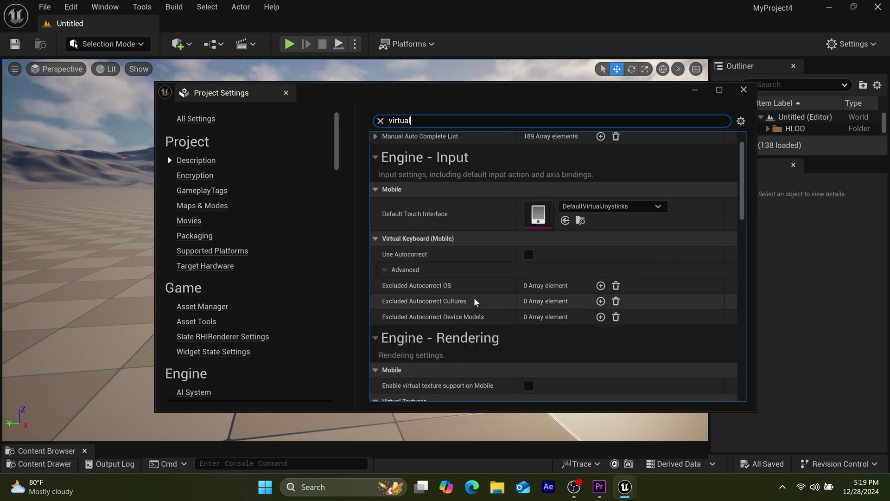
scroll(474, 301, down, 3)
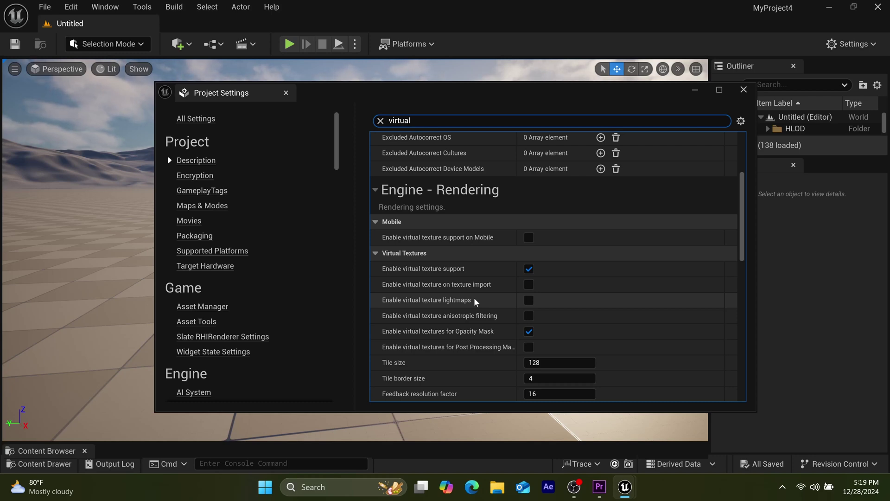
scroll(474, 297, down, 1)
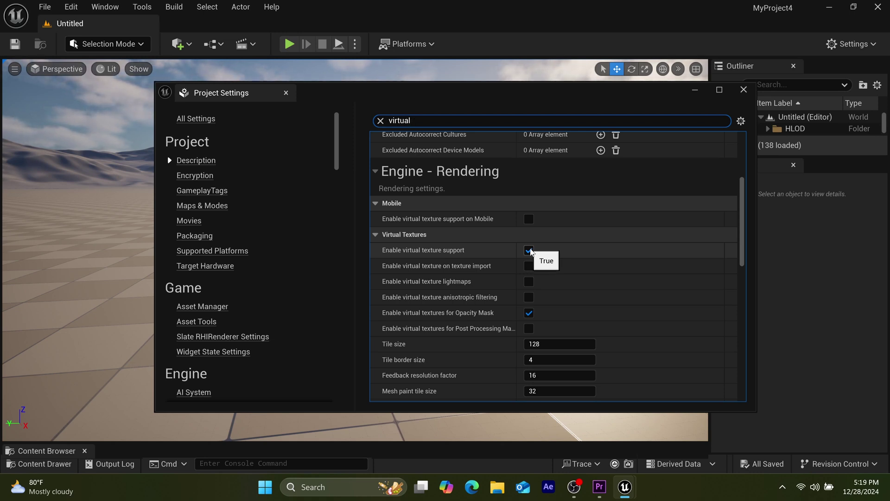
Turn virtual texture support off and on again, and toggle the mobile support and texture import options back and forth.
click(529, 250)
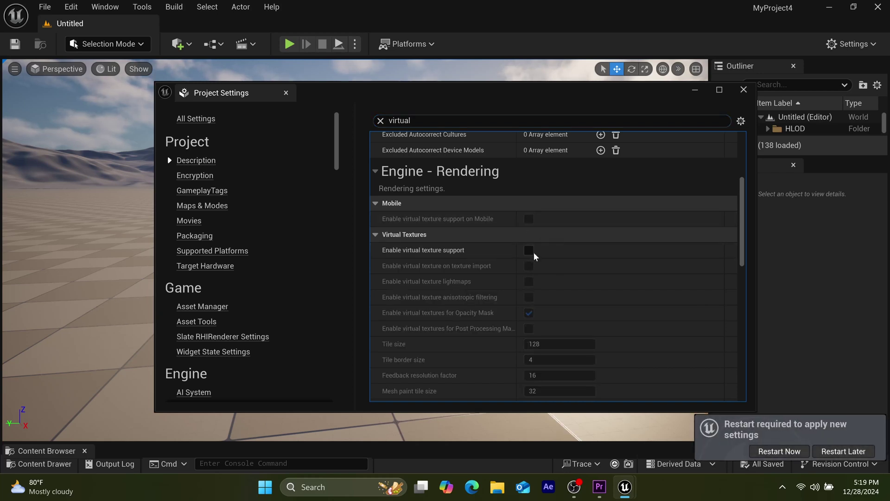
click(531, 251)
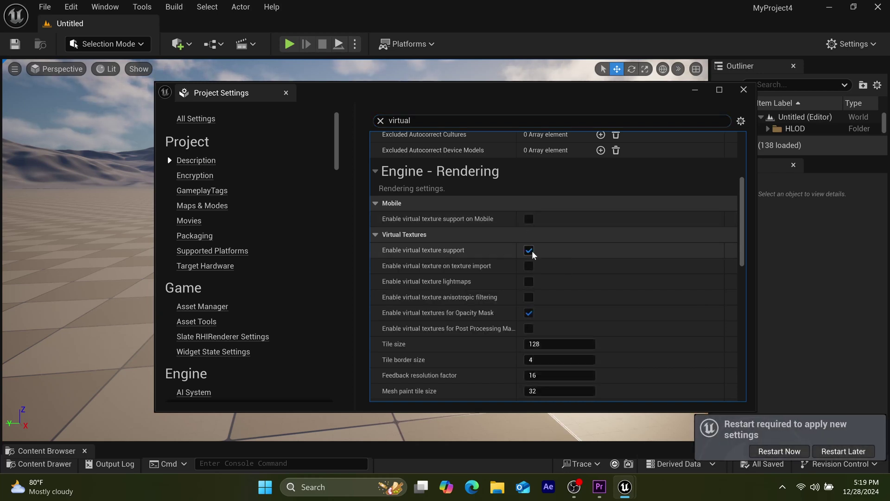
click(529, 221)
click(527, 221)
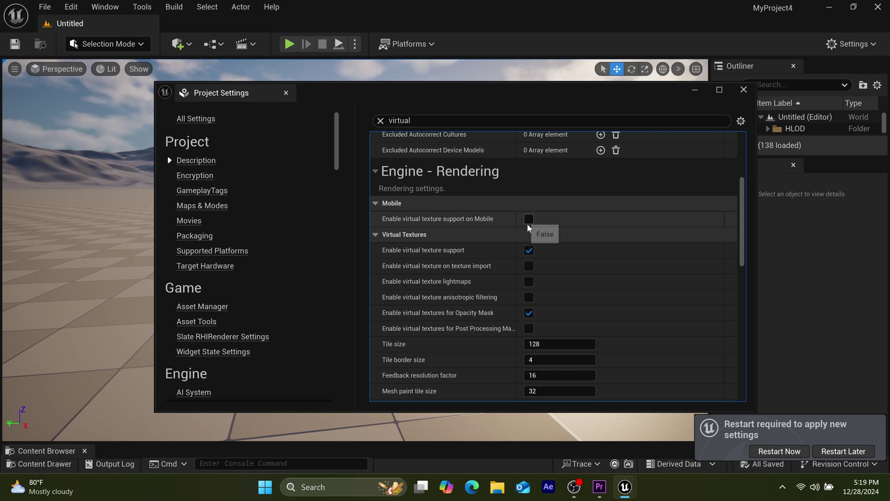
click(528, 266)
click(529, 267)
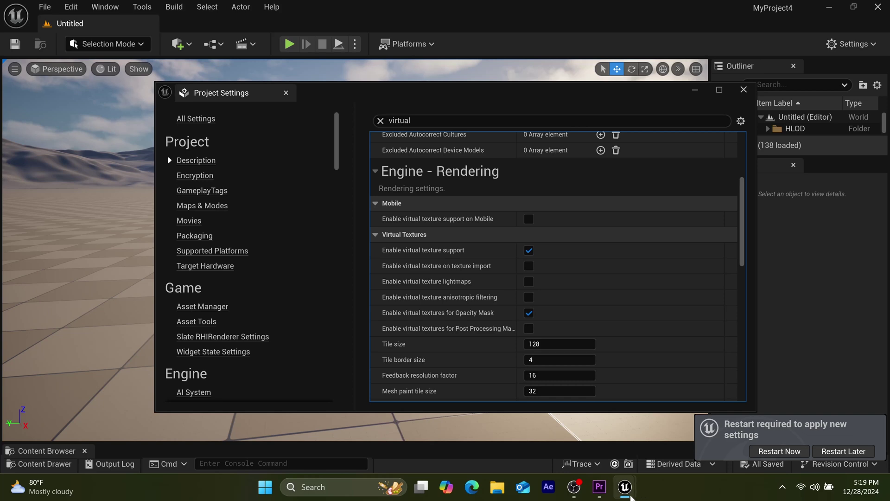
mouse_move(631, 496)
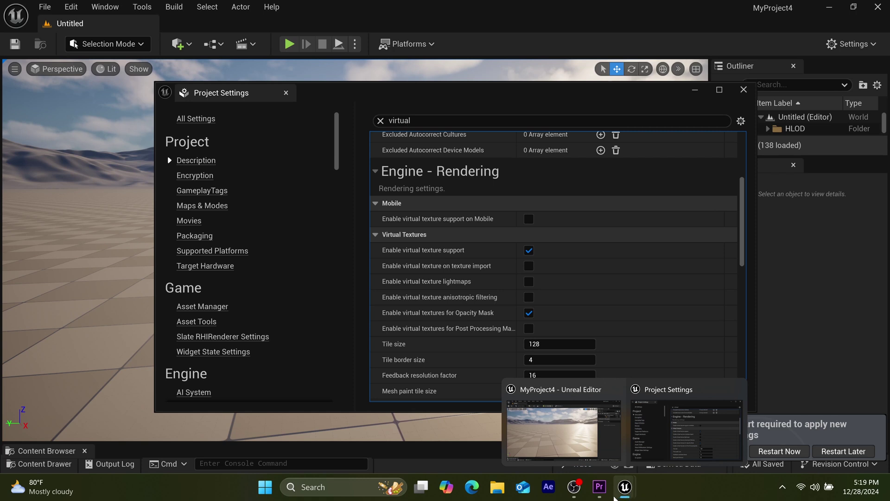
mouse_move(600, 496)
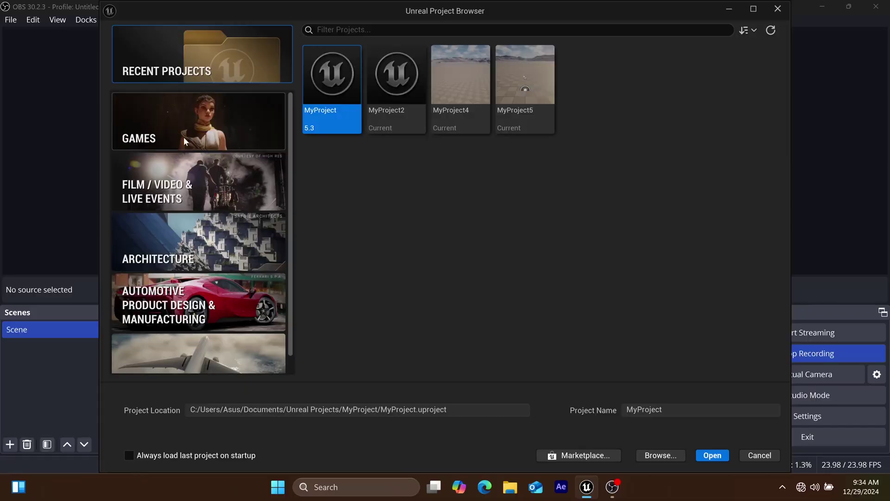
click(184, 138)
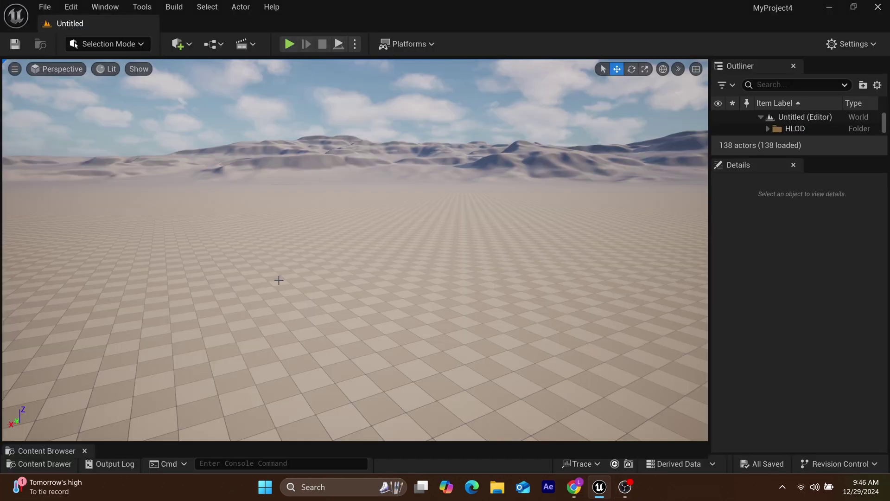
middle_drag(278, 275, 325, 239)
drag(269, 247, 266, 246)
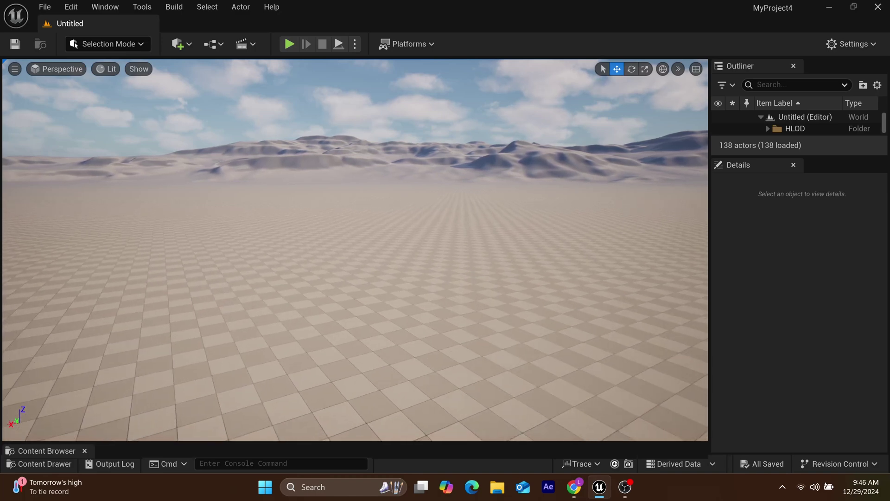
Look around MyProject4's desert landscape and sky in the perspective viewport to check how the level renders.
middle_drag(266, 246, 268, 232)
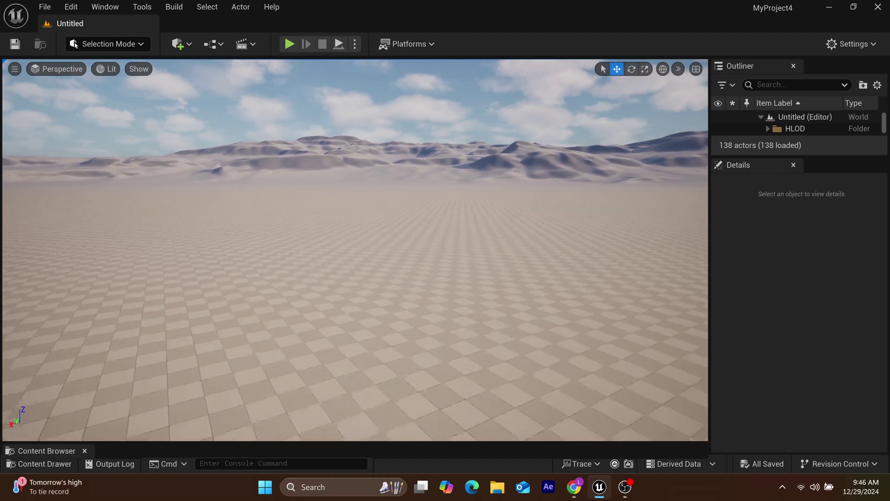
drag(263, 244, 259, 242)
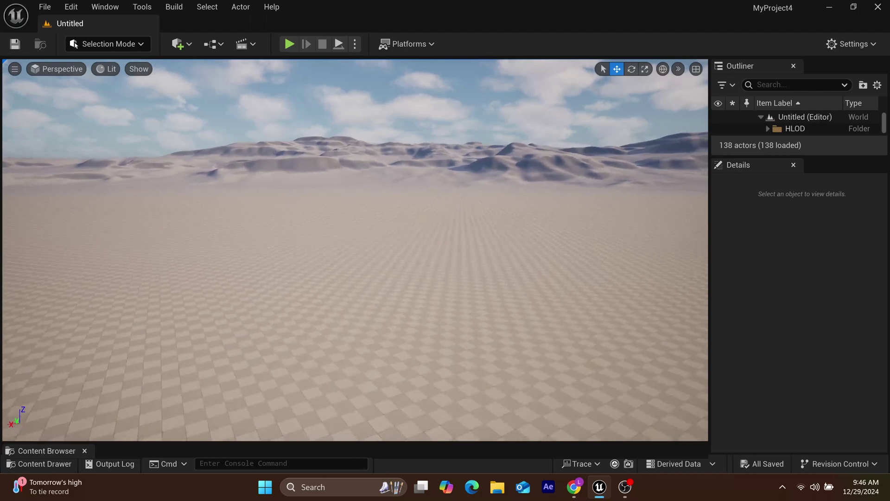
right_drag(259, 242, 106, 227)
right_drag(268, 274, 268, 206)
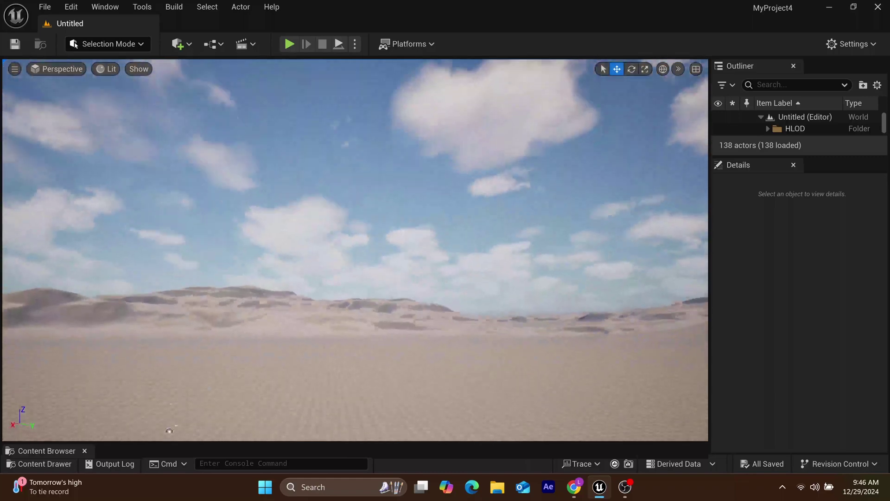
right_drag(355, 250, 366, 276)
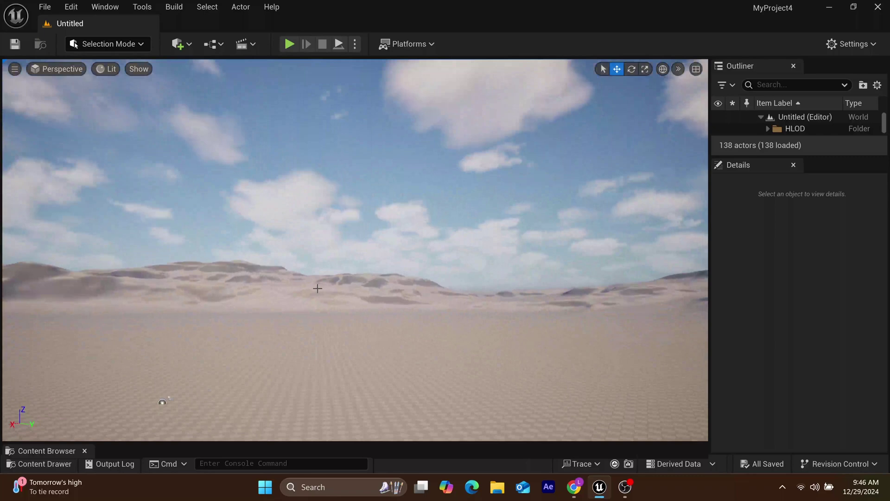
right_drag(355, 250, 407, 250)
right_drag(626, 278, 705, 279)
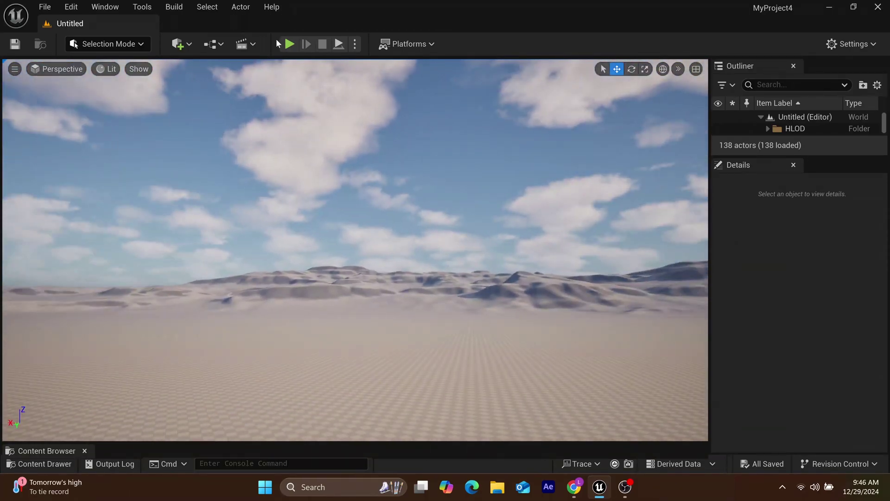
Play the level inside the editor, fly across the landscape in several directions, and end the play session.
click(287, 46)
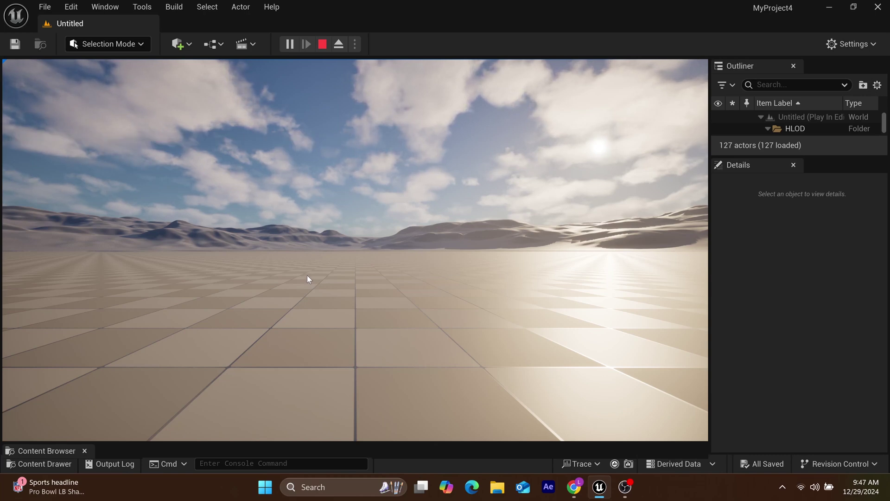
click(325, 45)
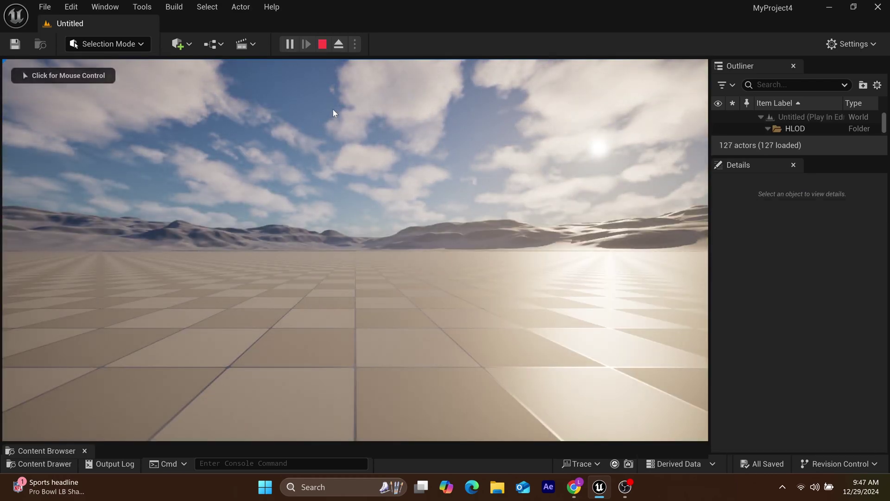
click(330, 186)
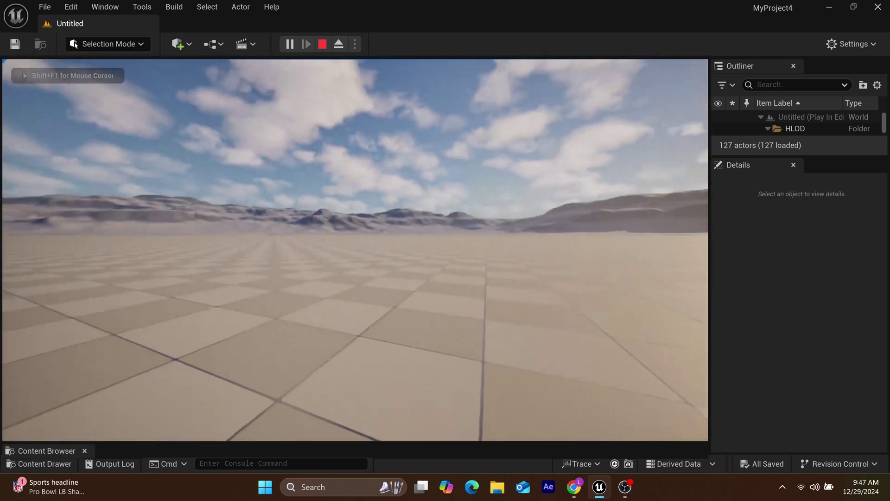
key(w)
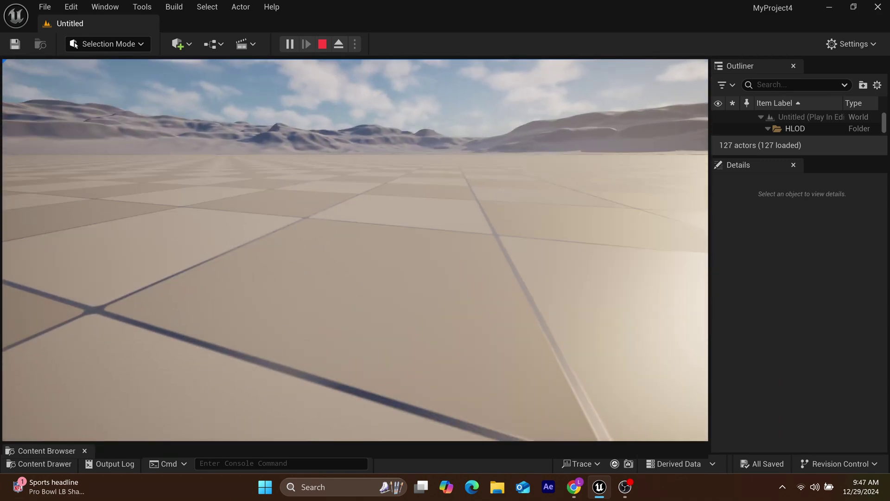
key(w)
key(a)
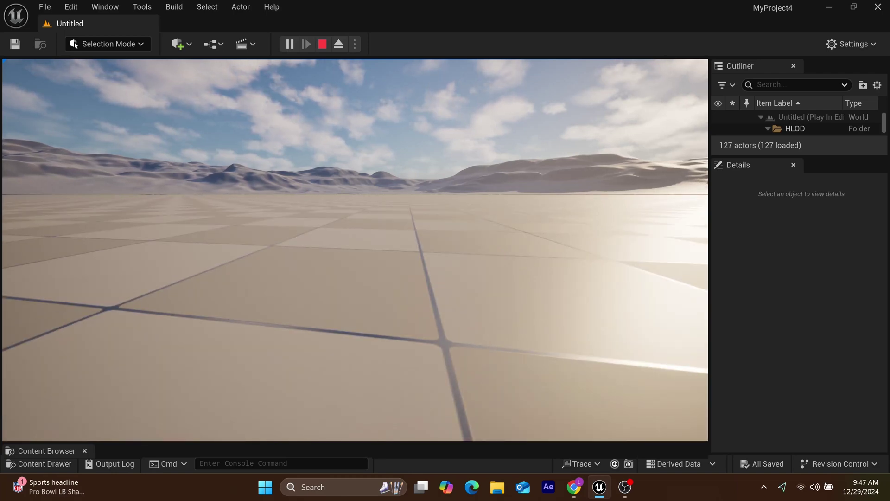
key(a)
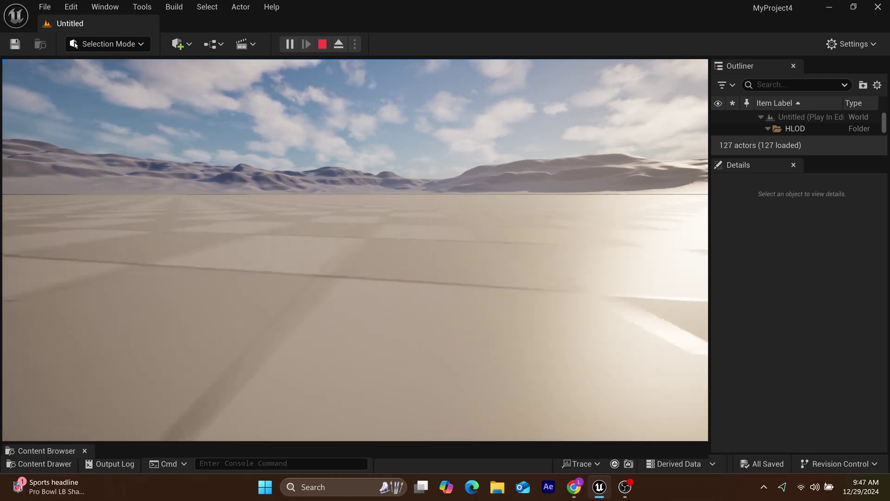
key(e)
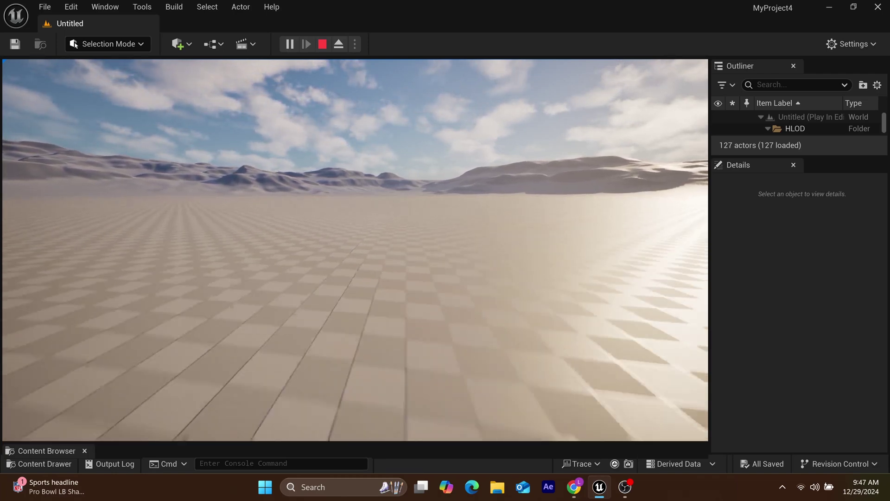
key(d)
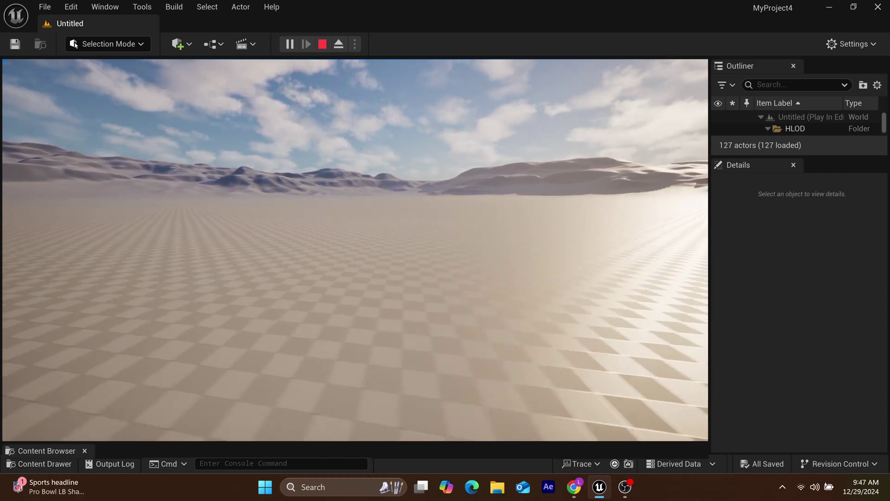
key(d)
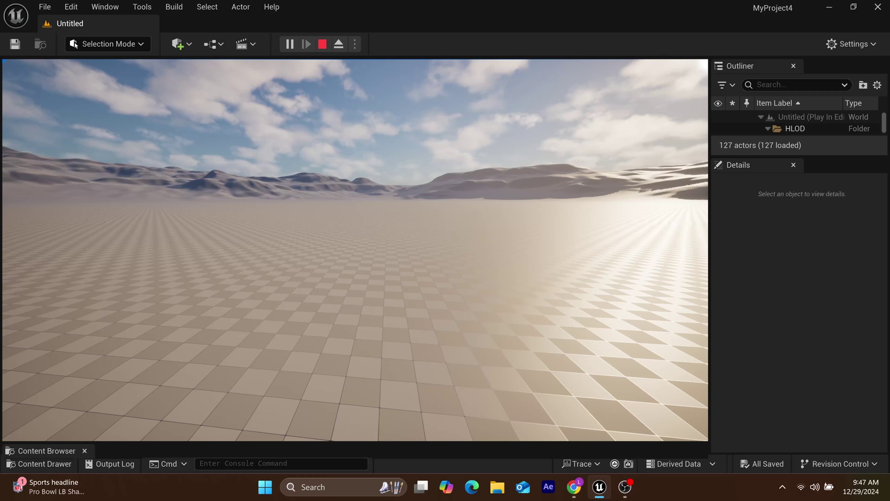
key(Escape)
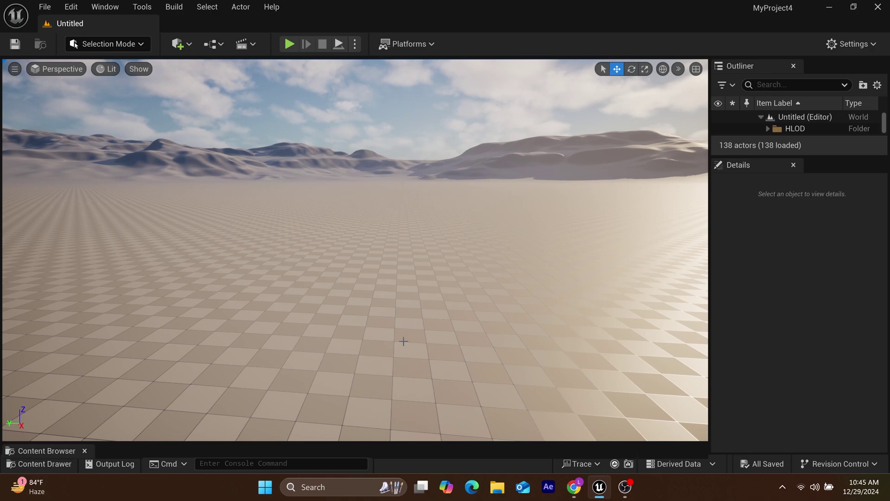
right_drag(403, 341, 881, 341)
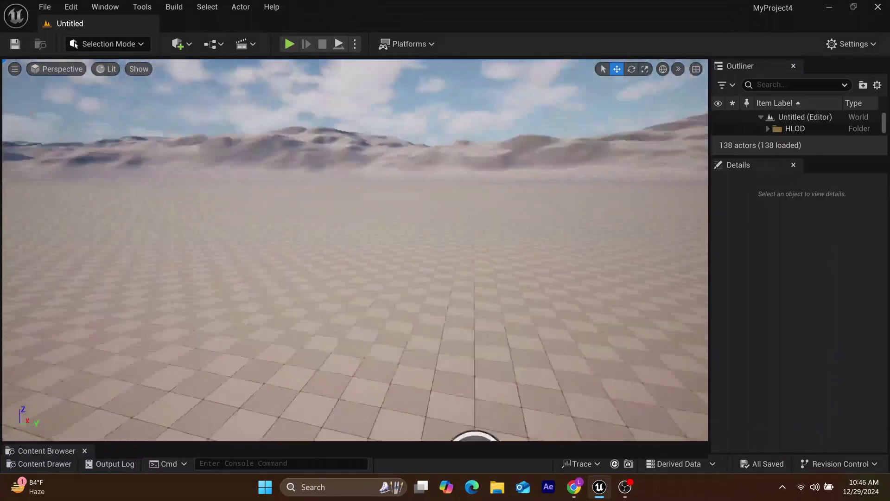
right_drag(264, 345, 153, 346)
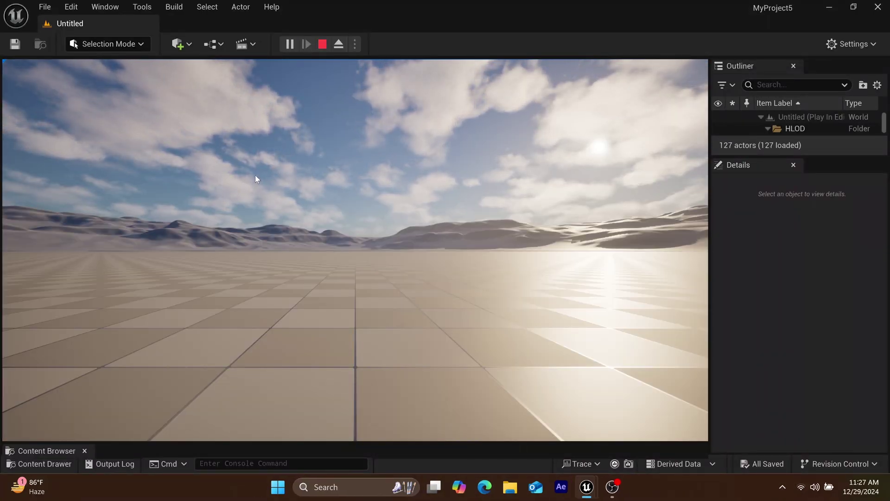
Stop MyProject5's play session and select the sky sphere in the level.
key(Escape)
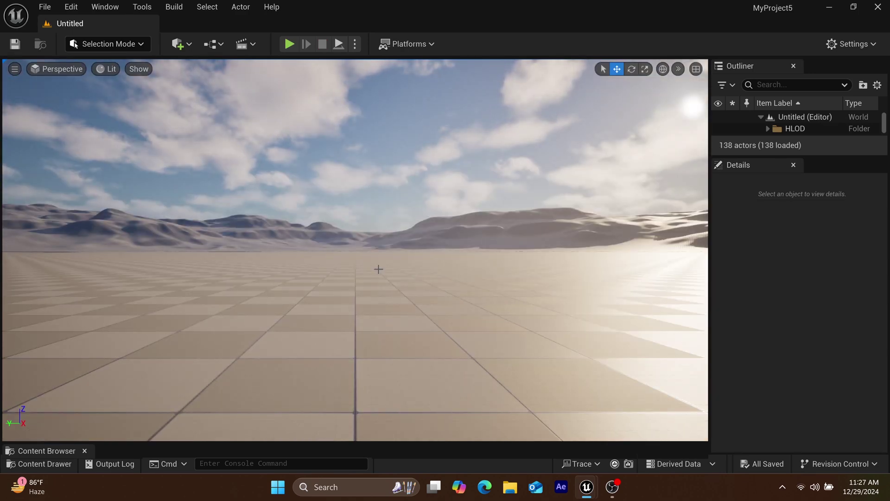
key(c)
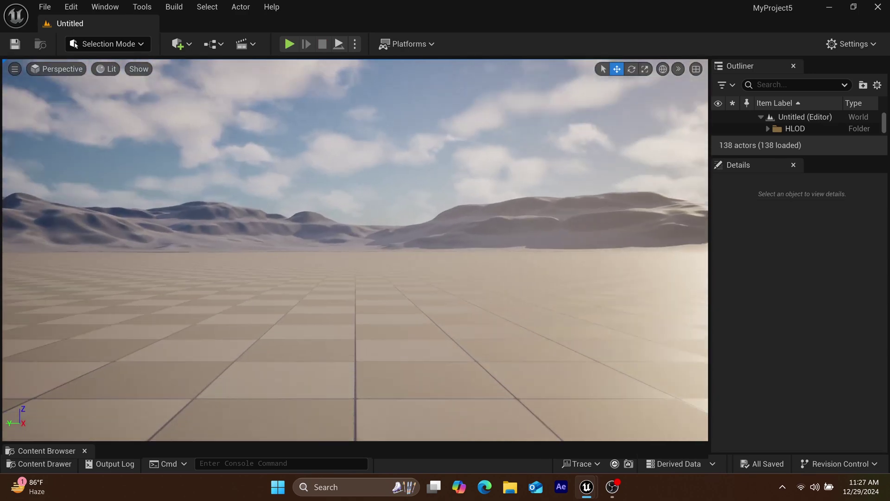
right_click(379, 269)
text(ccccc)
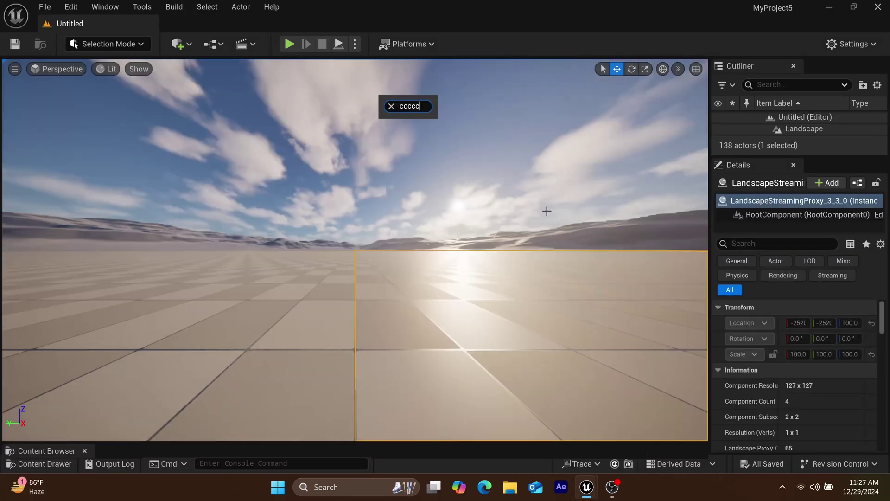
right_click(385, 100)
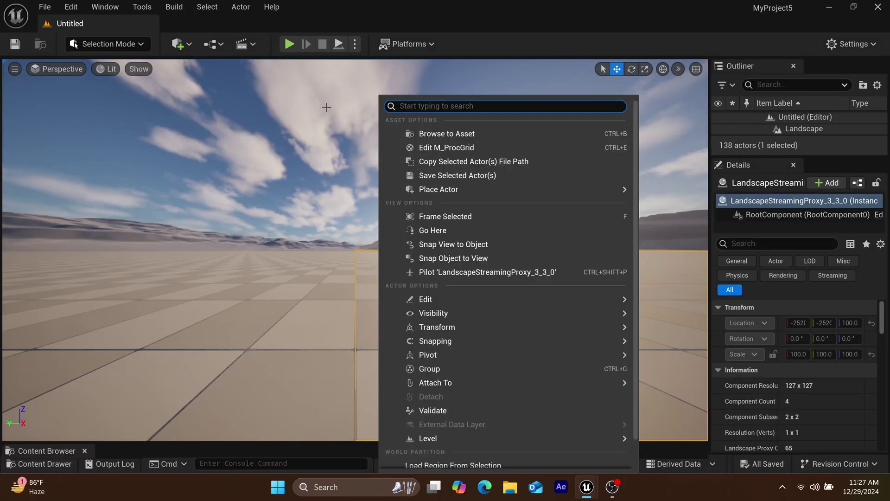
click(326, 108)
Zoom MyProject5's viewport in and out repeatedly to examine how the landscape and sky render.
scroll(326, 288, down, 4)
scroll(330, 294, up, 8)
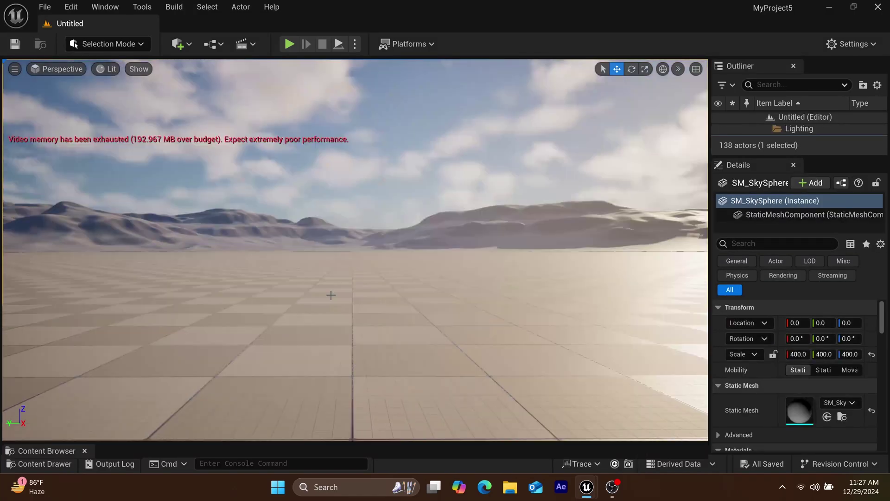
scroll(332, 295, down, 8)
key(c)
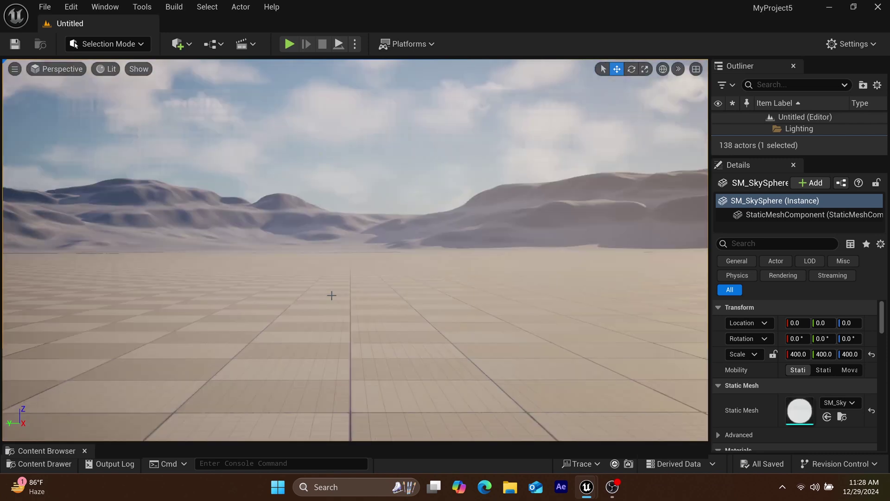
scroll(331, 295, up, 2)
scroll(332, 295, down, 1)
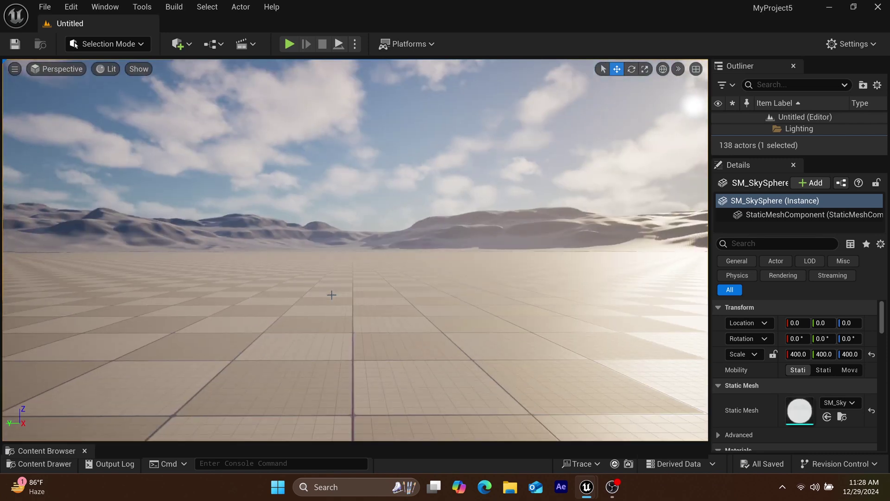
scroll(332, 295, down, 1)
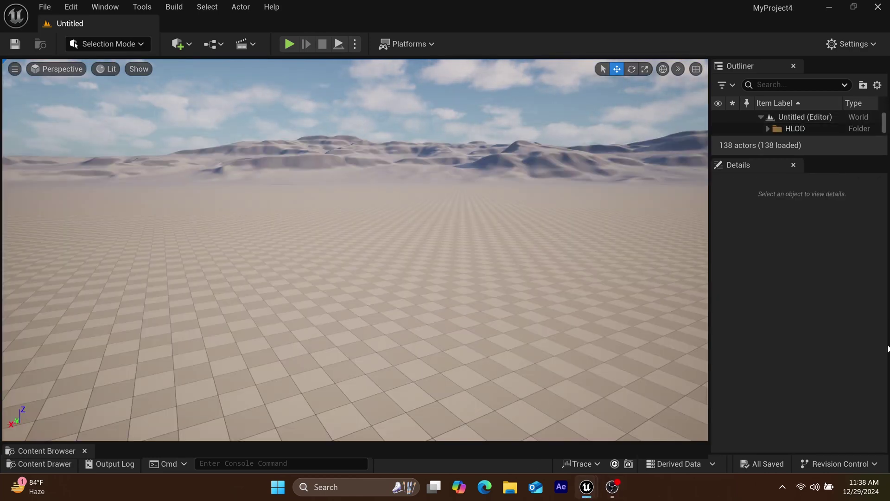
Fly and look around MyProject4's landscape, from the ground up to the sky and hills, to test the viewport's rendering.
key(w)
right_drag(231, 243, 231, 243)
key(e)
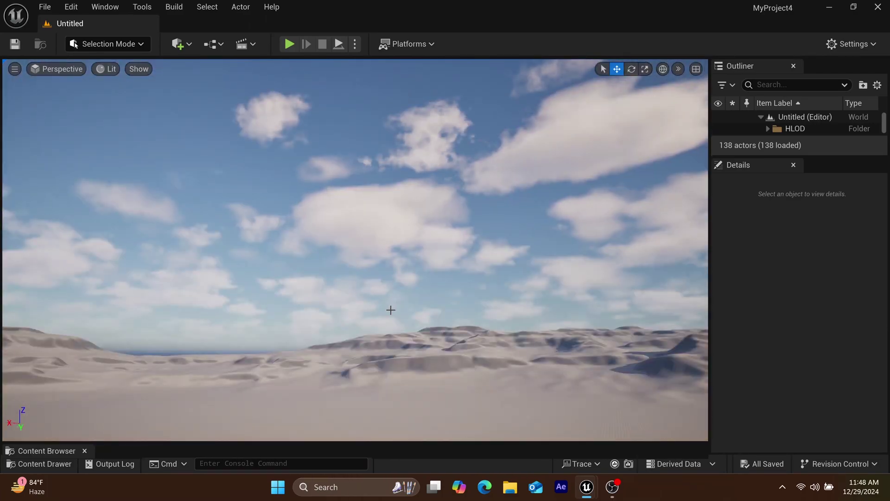
right_drag(389, 308, 390, 308)
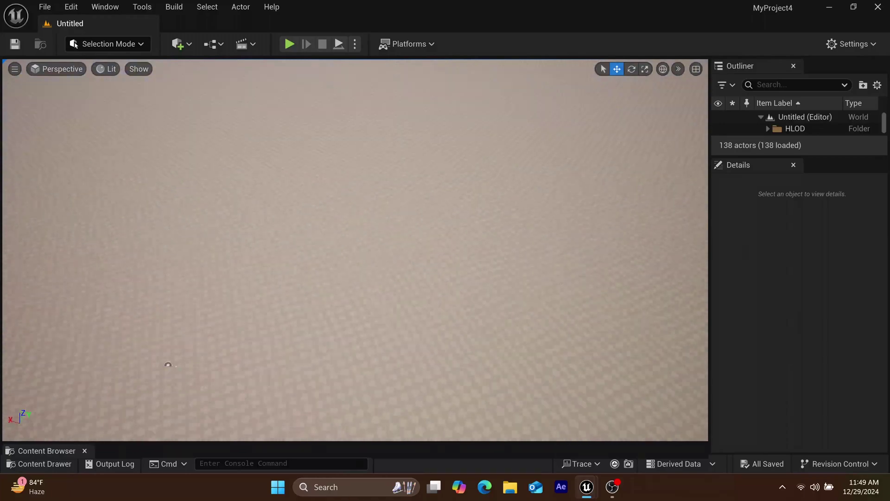
scroll(294, 252, up, 6)
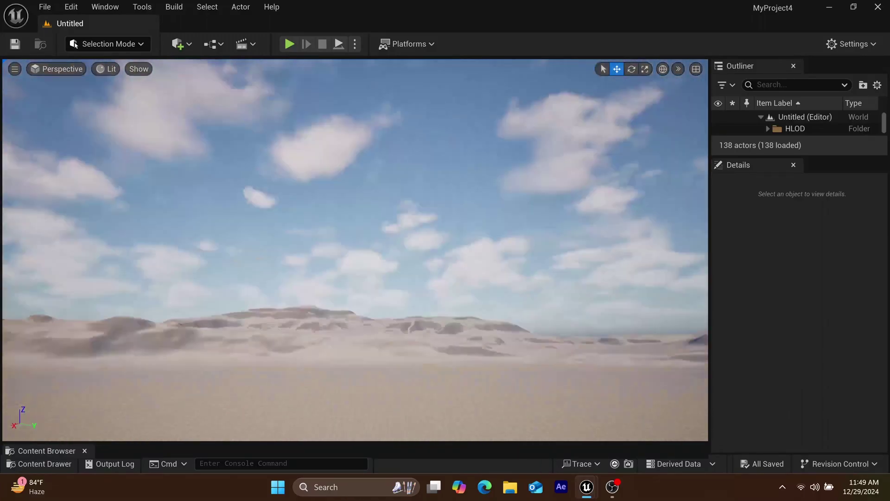
right_drag(355, 250, 355, 250)
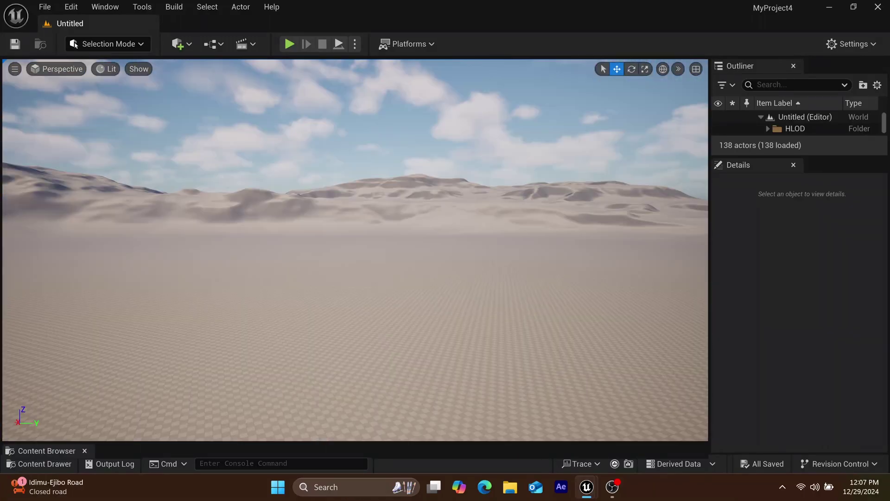
right_drag(306, 338, 307, 363)
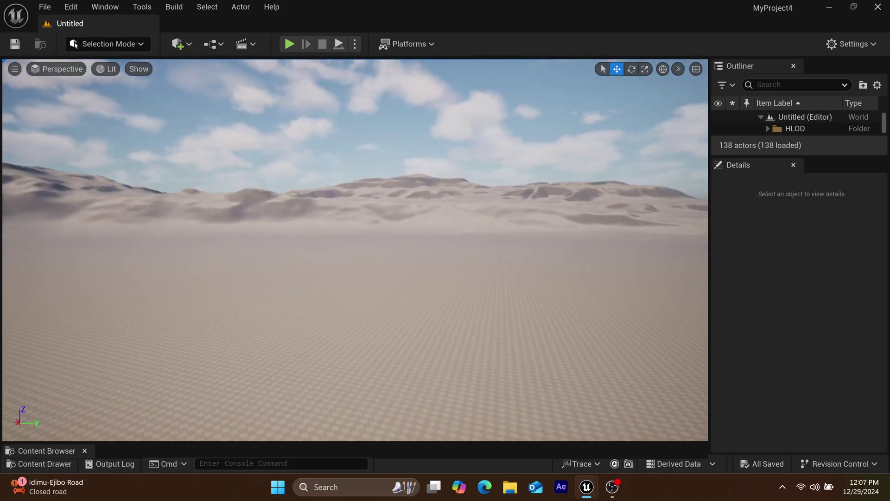
mouse_move(307, 364)
right_down()
mouse_move(277, 356)
mouse_move(306, 364)
right_up()
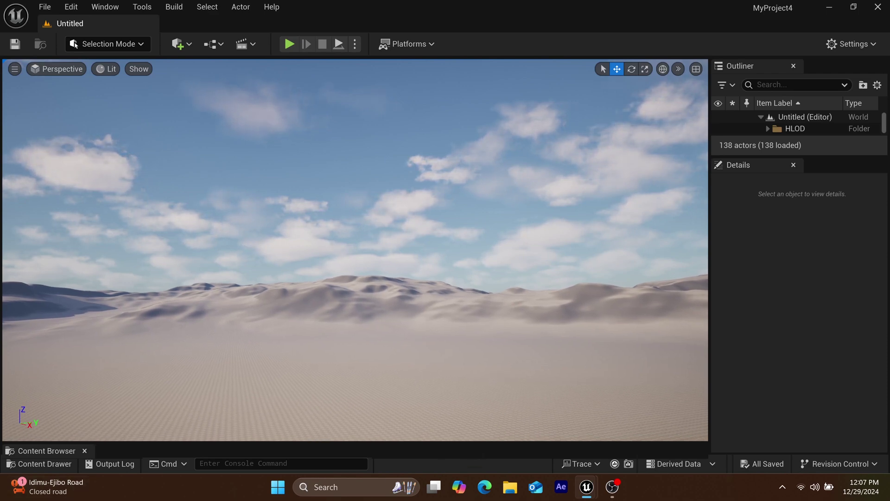
right_drag(355, 249, 335, 269)
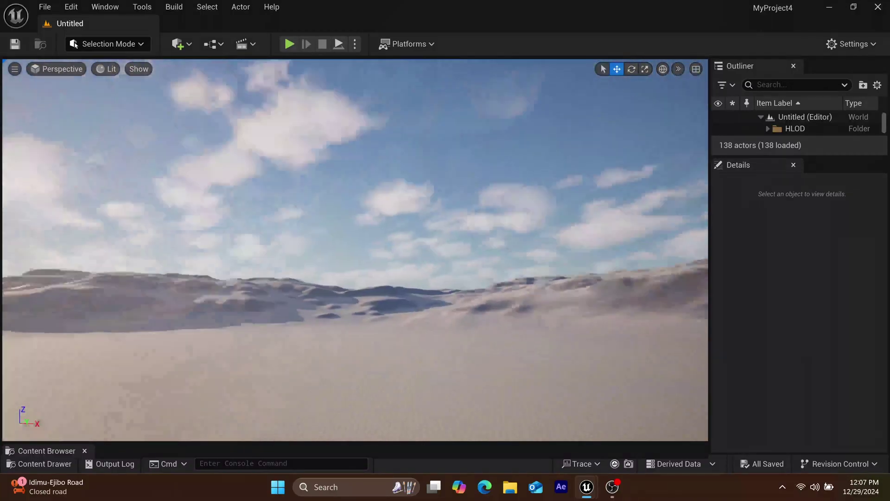
right_drag(355, 250, 204, 273)
mouse_move(328, 262)
right_down()
mouse_move(324, 240)
mouse_move(319, 263)
right_up()
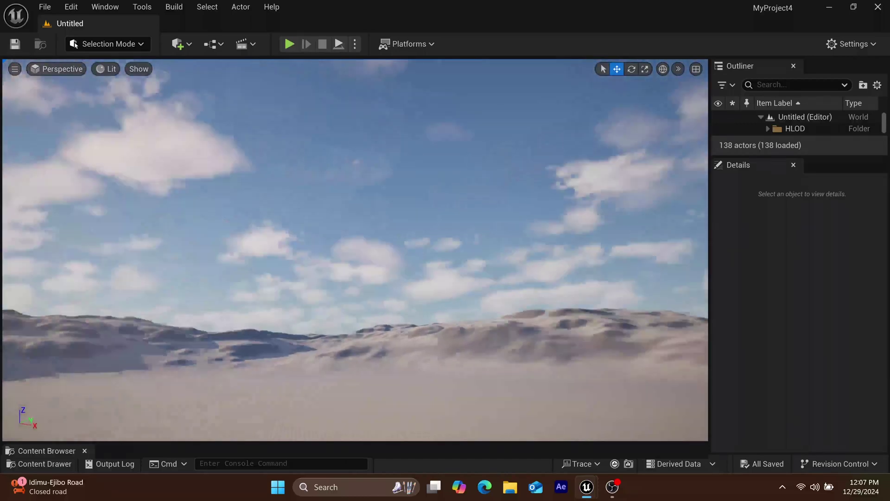
right_drag(318, 263, 309, 261)
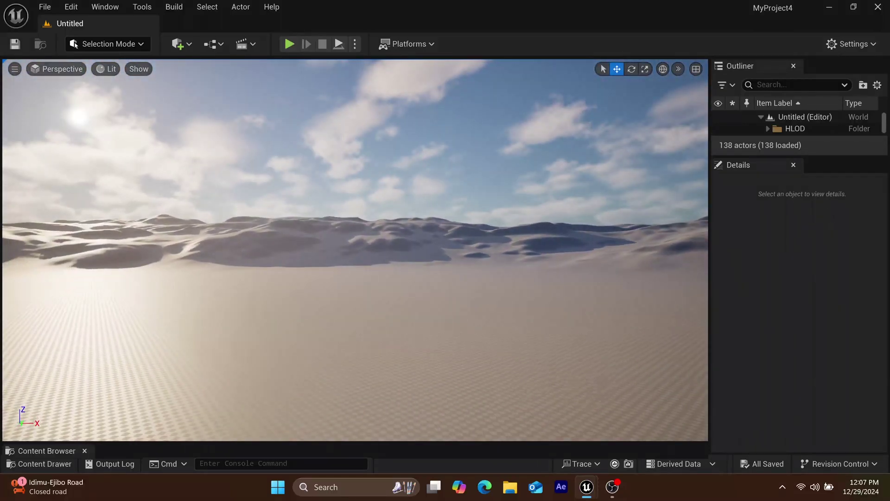